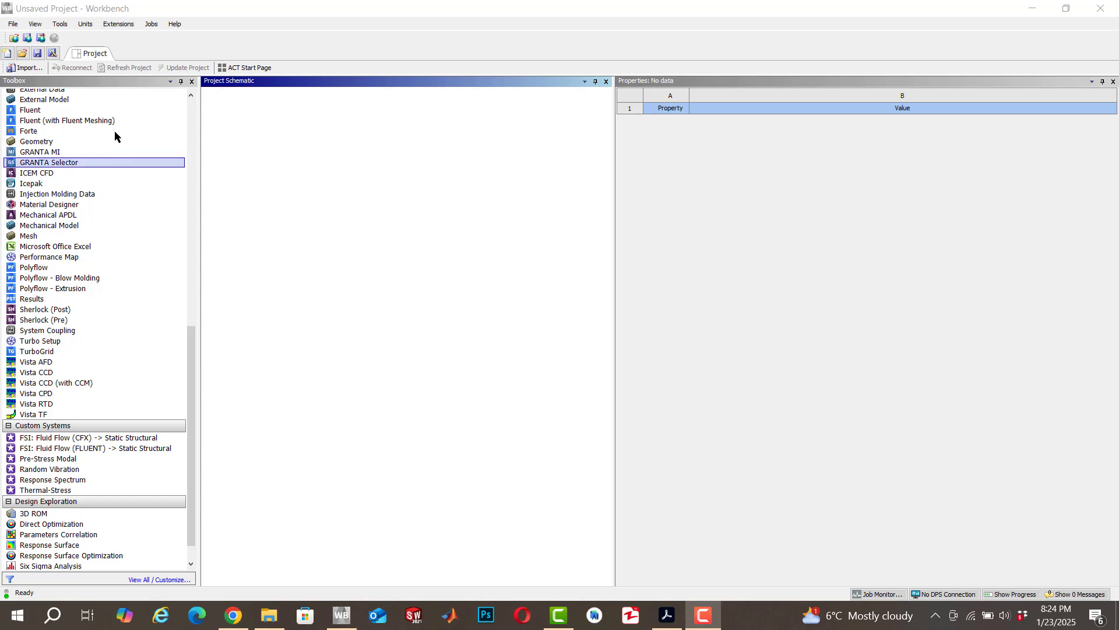
- Review the Workbench geometry import options and close them without changes
{"action": "left_click", "coordinate": [63, 24]}
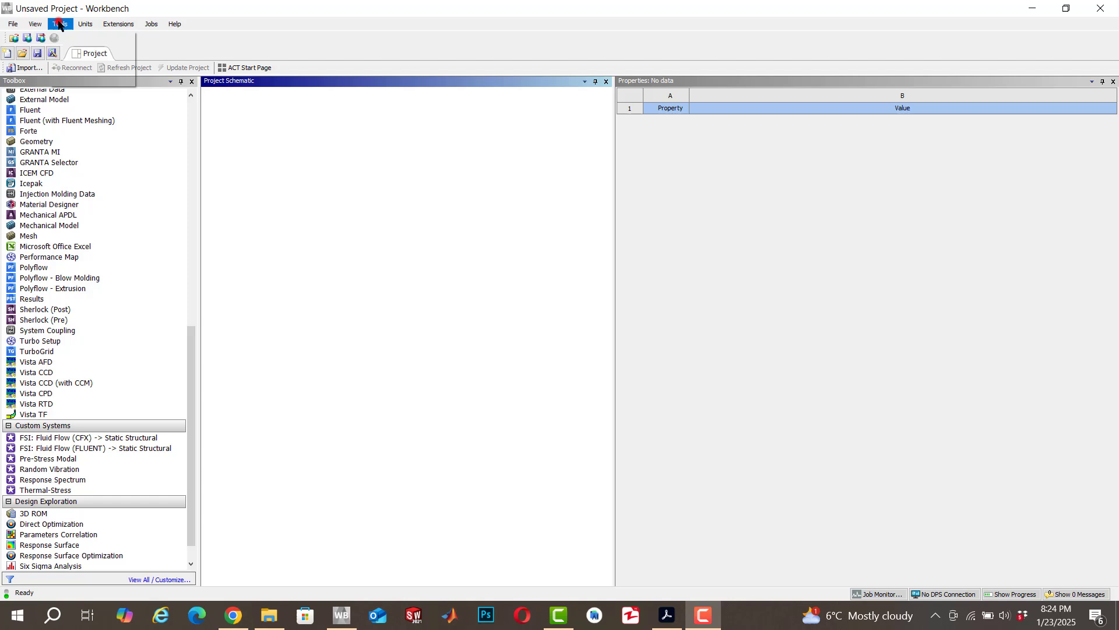
{"action": "left_click", "coordinate": [81, 78]}
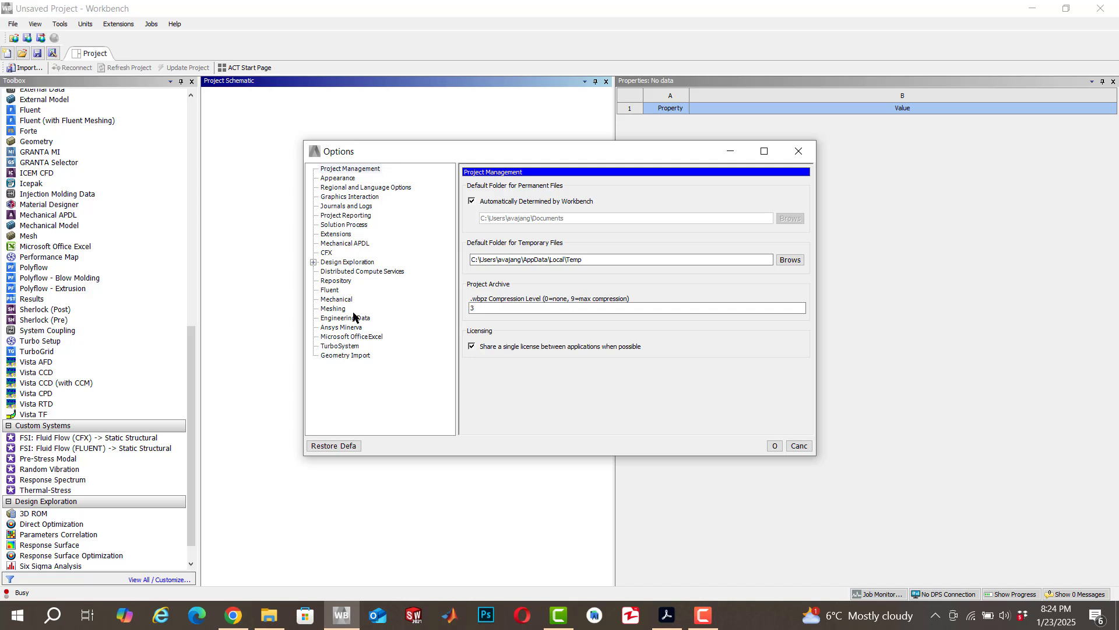
{"action": "left_click", "coordinate": [345, 355]}
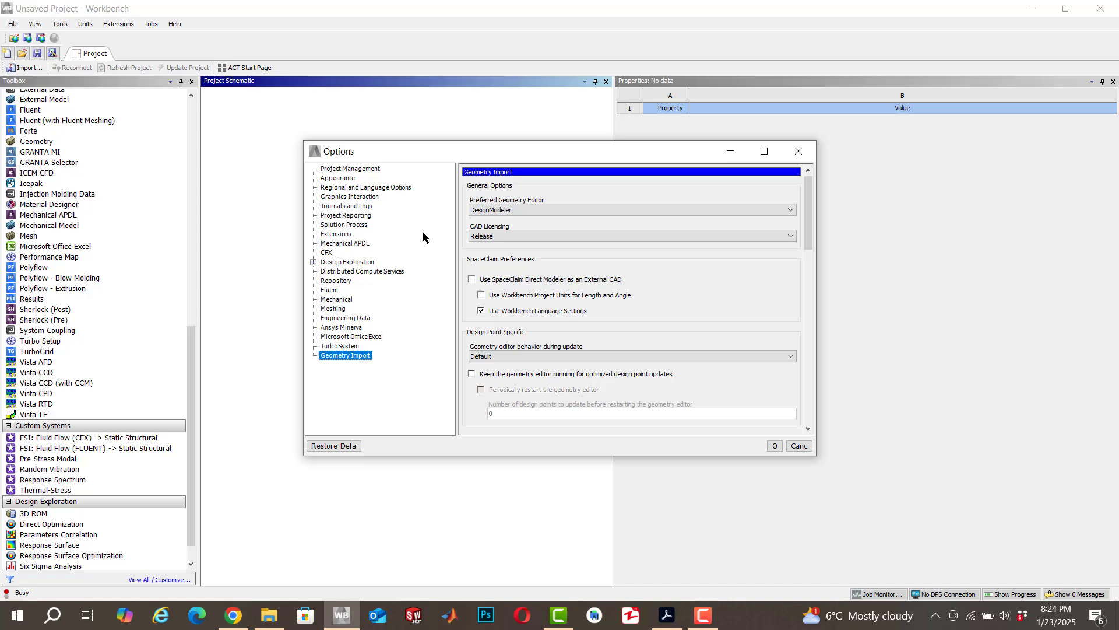
{"action": "left_click", "coordinate": [799, 151]}
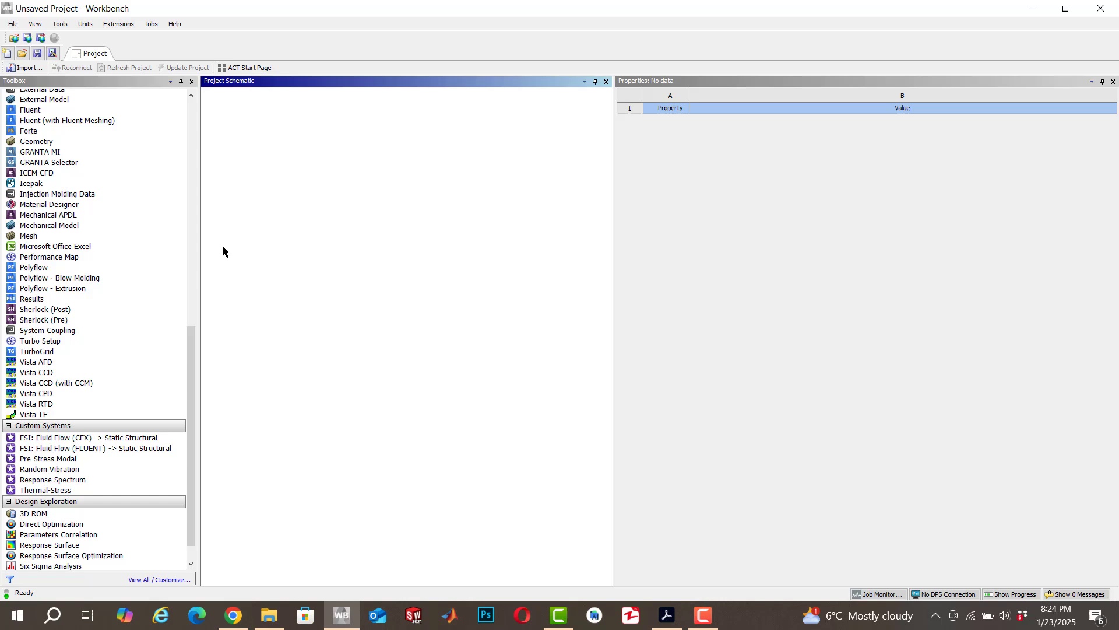
- Add a standalone Geometry system and start a new DesignModeler geometry from its cell
{"action": "double_click", "coordinate": [35, 141]}
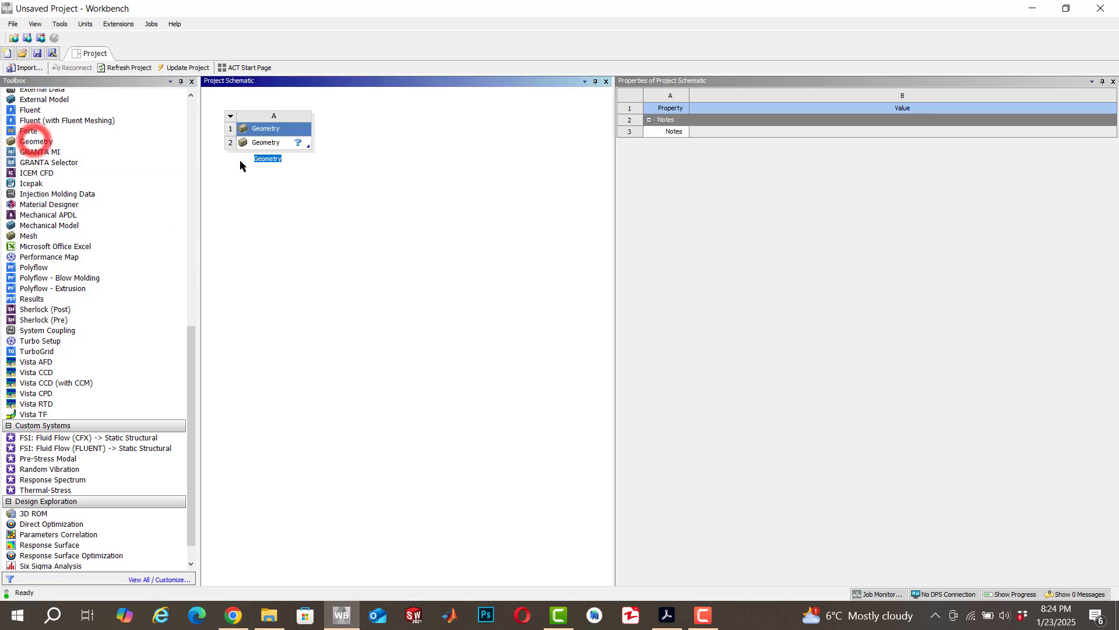
{"action": "left_click", "coordinate": [275, 144]}
{"action": "right_click", "coordinate": [275, 143]}
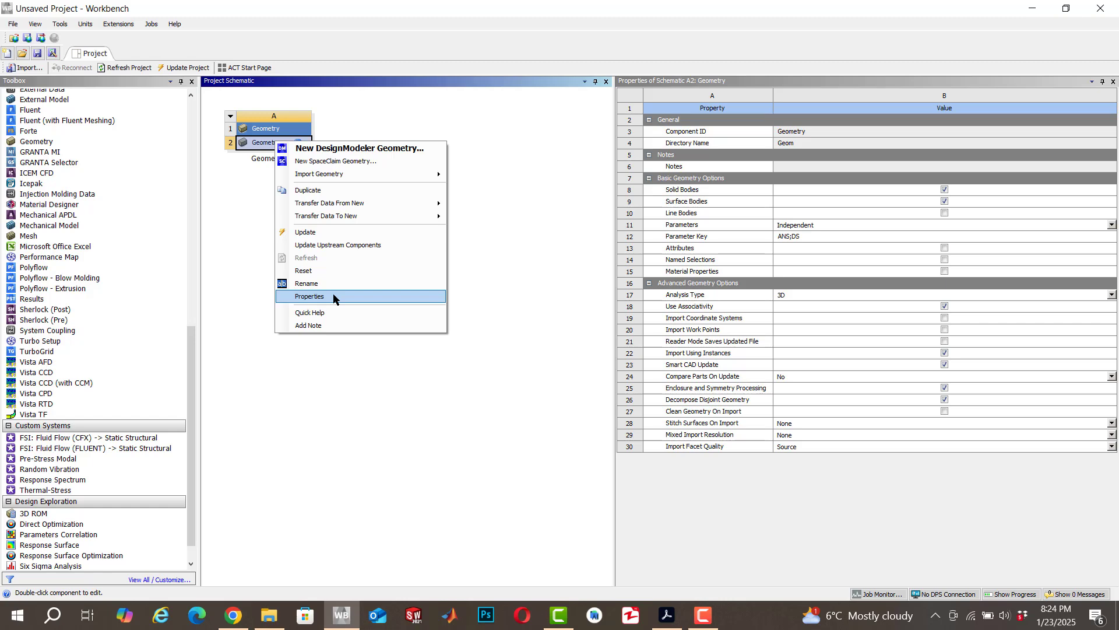
{"action": "left_click", "coordinate": [359, 147]}
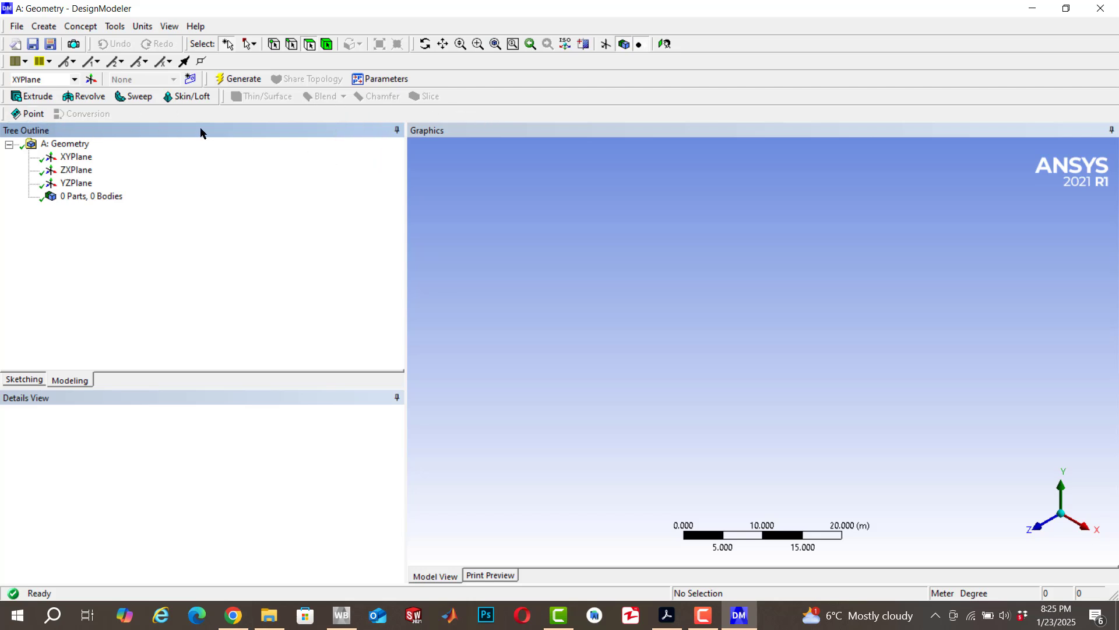
- Open the Tools menu in the empty DesignModeler model
{"action": "left_click", "coordinate": [115, 26]}
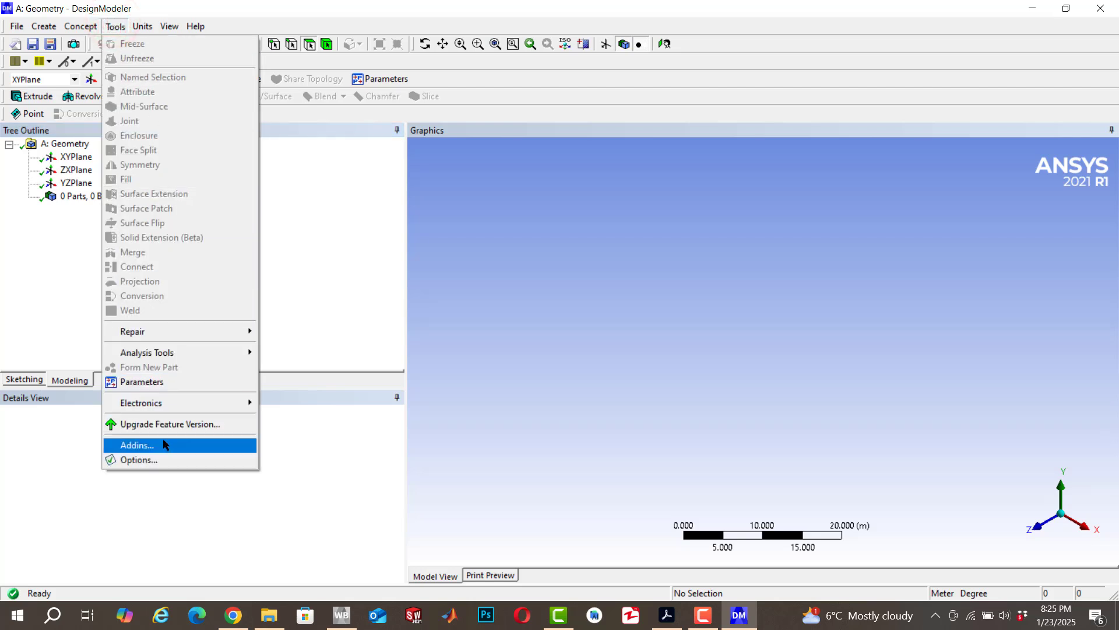
- Set BladeModeler Licensing to Yes on the Addins options page and confirm with OK
{"action": "left_click", "coordinate": [163, 459]}
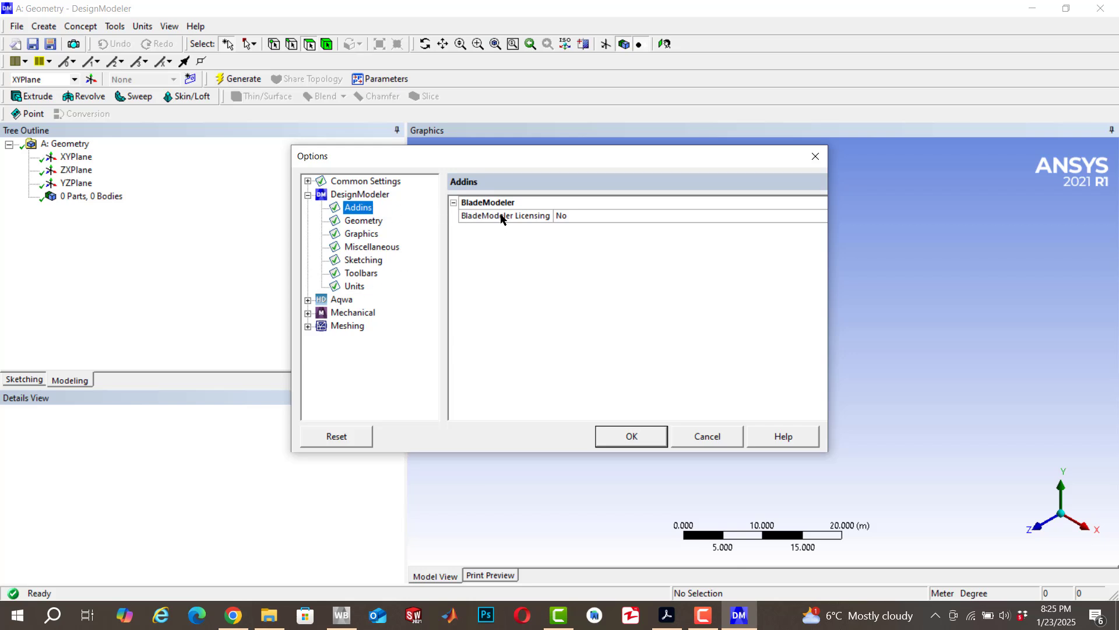
{"action": "double_click", "coordinate": [580, 217]}
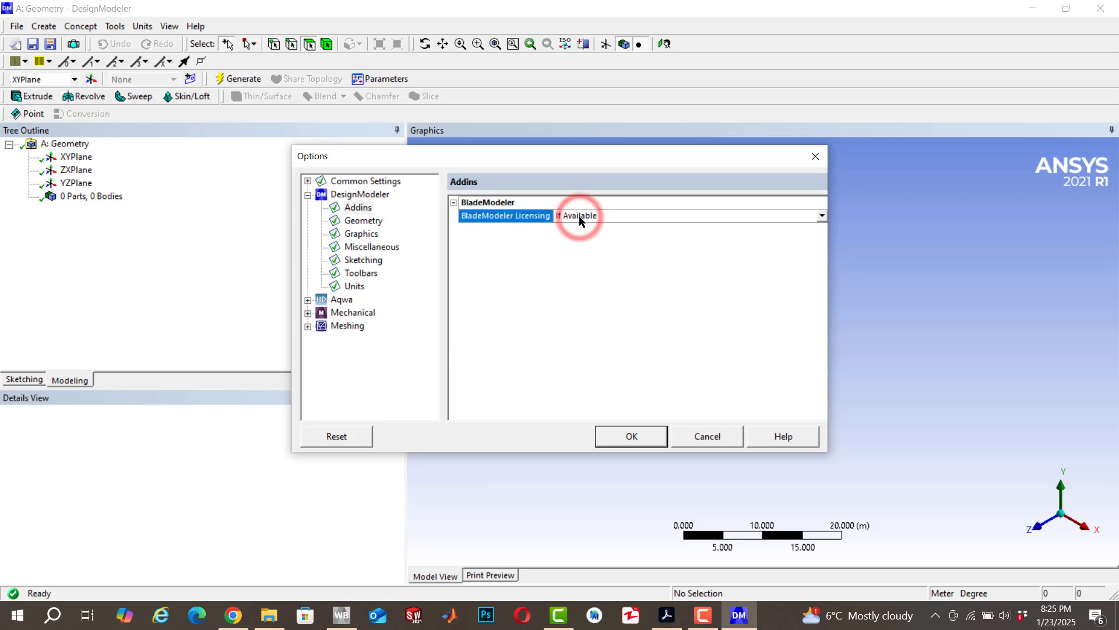
{"action": "double_click", "coordinate": [602, 217]}
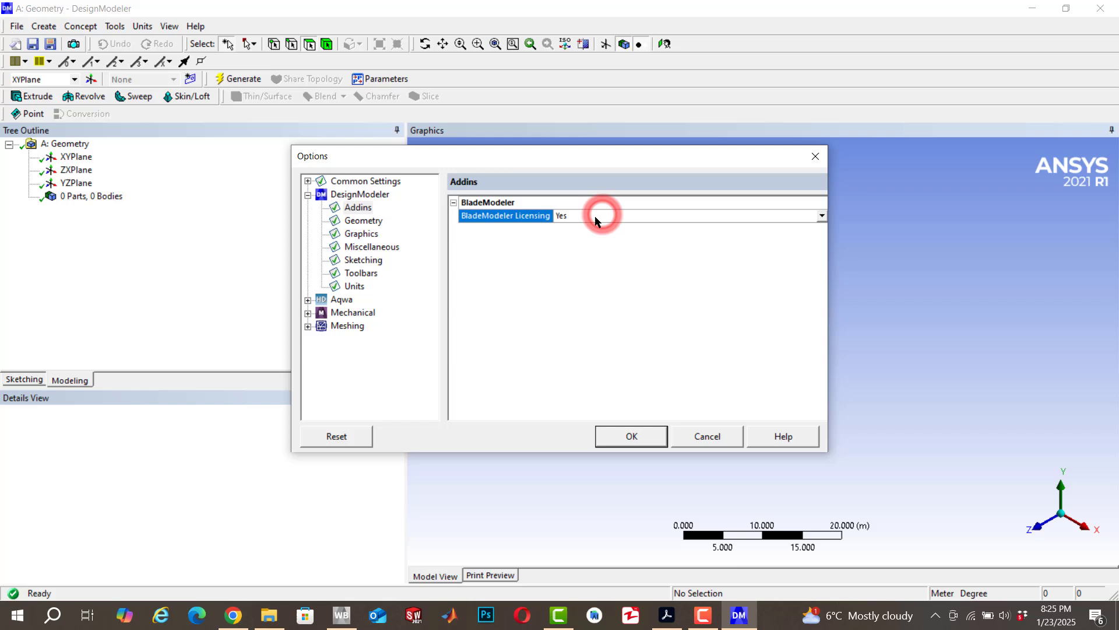
{"action": "left_click", "coordinate": [821, 217]}
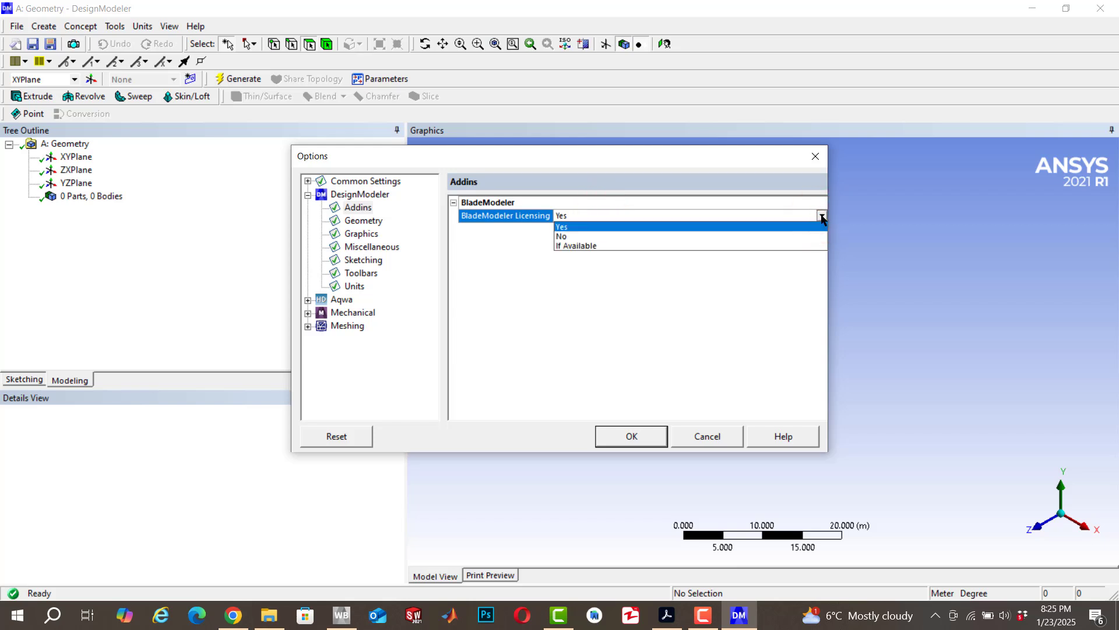
{"action": "double_click", "coordinate": [821, 217]}
{"action": "left_click", "coordinate": [516, 318]}
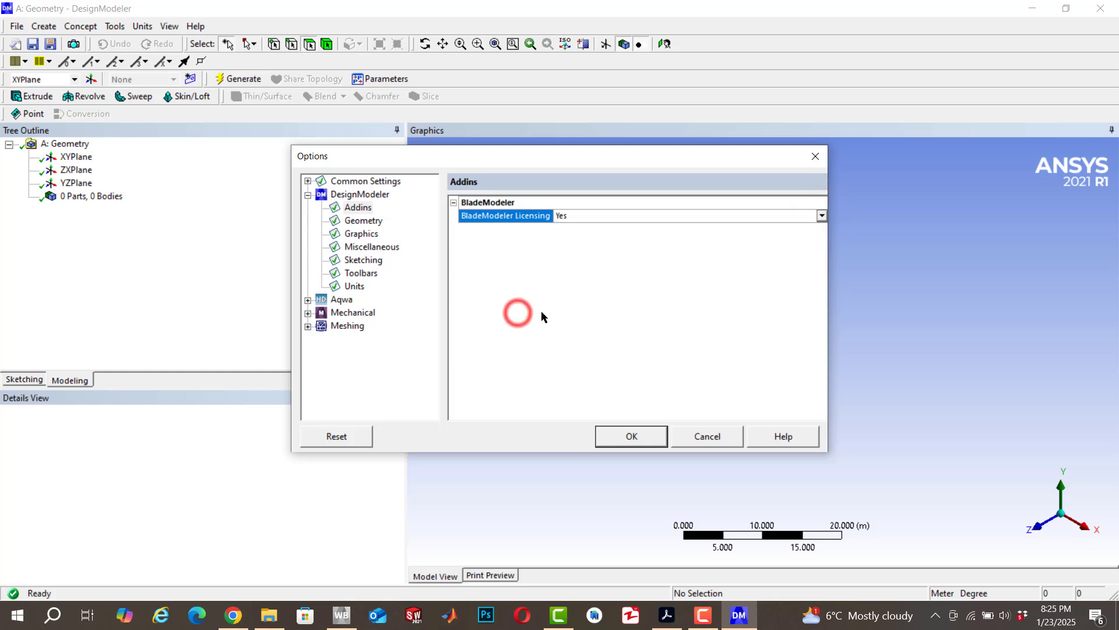
{"action": "left_click", "coordinate": [645, 434]}
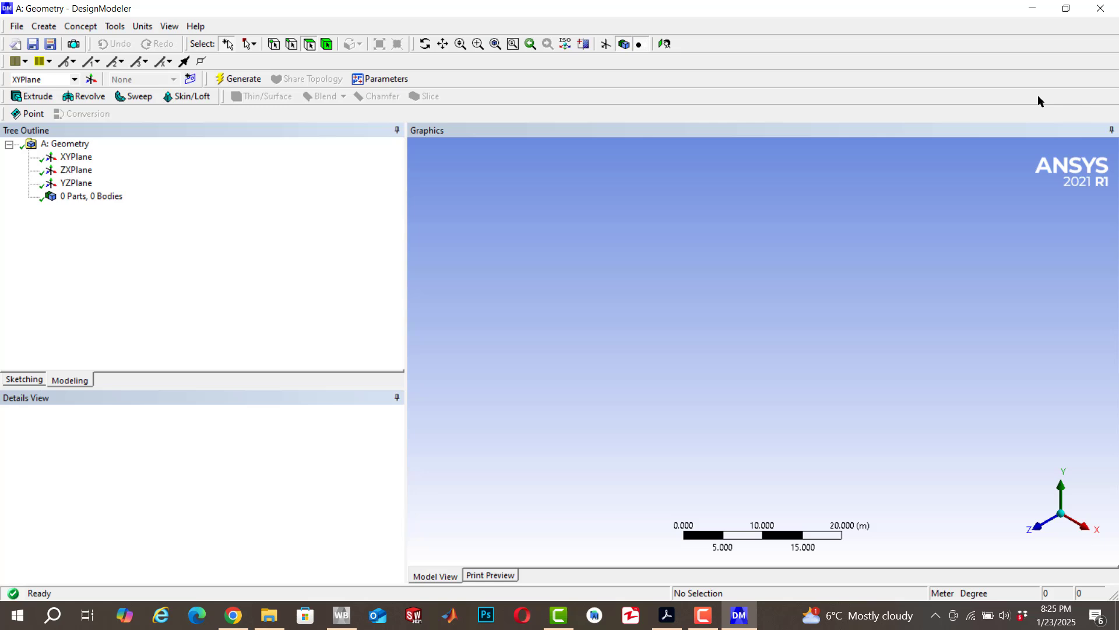
- Close DesignModeler and relaunch it from Geometry cell A2 in Workbench
{"action": "left_click", "coordinate": [1100, 8]}
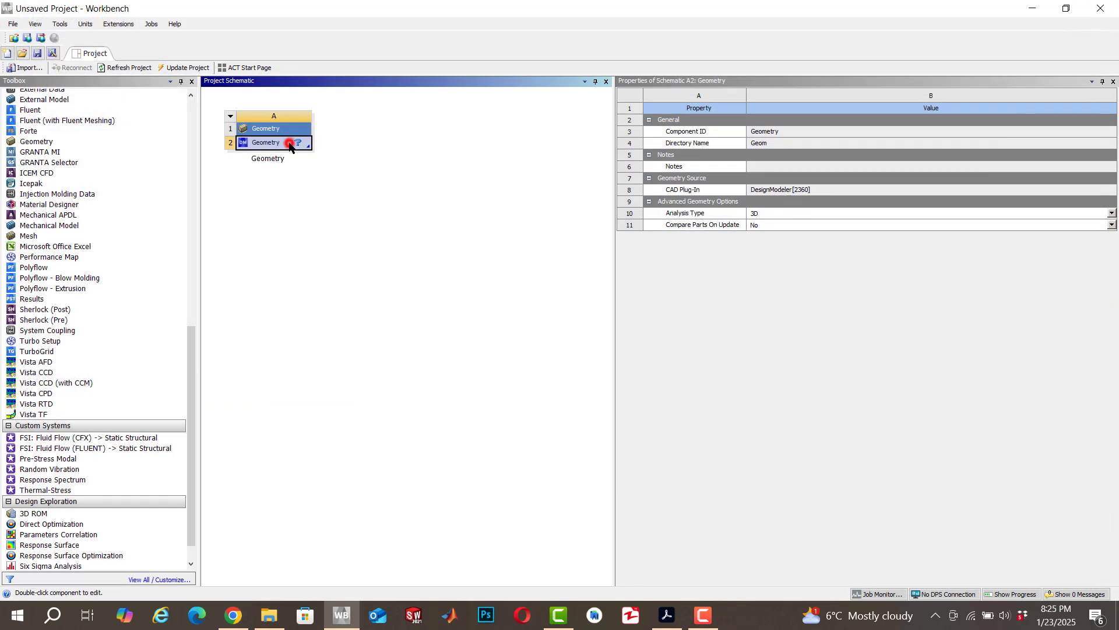
{"action": "double_click", "coordinate": [290, 143]}
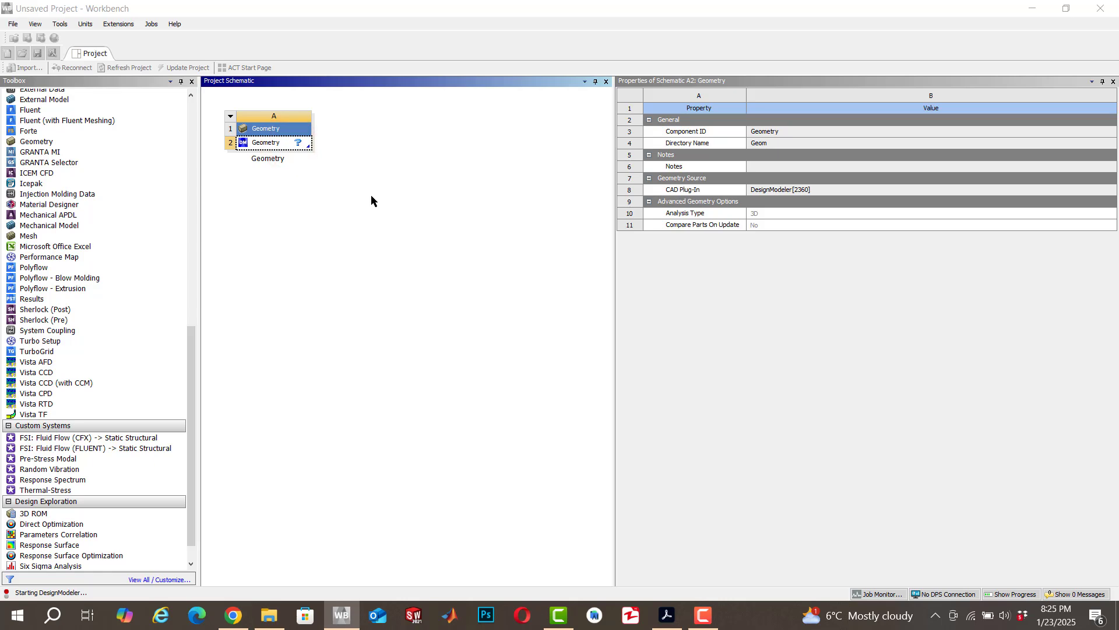